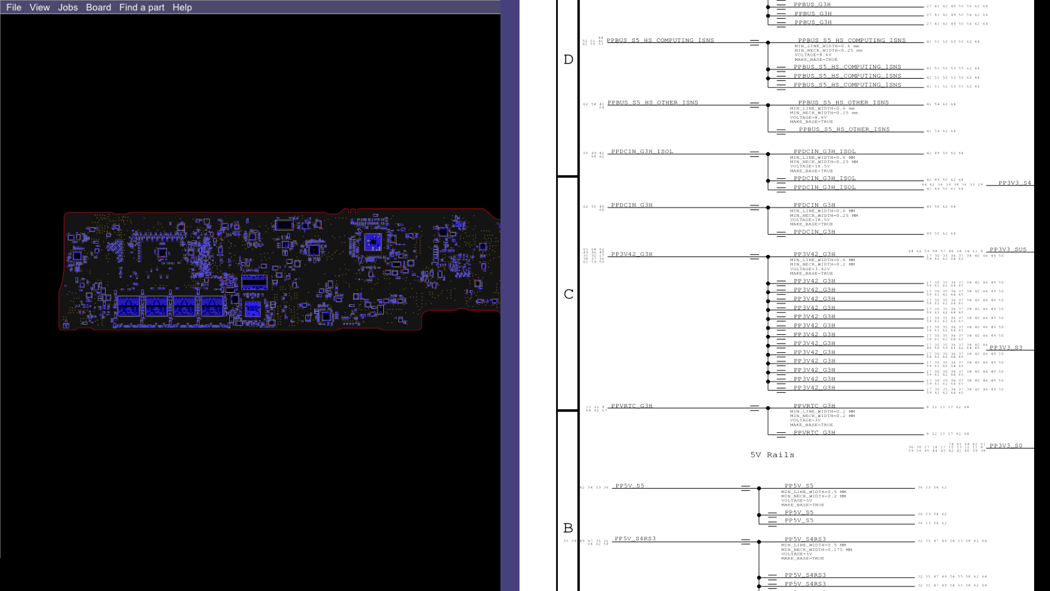
# Scroll to the G3Hot rails page and zoom the board to the PP5V_S5 net at C7505.
pyautogui.scroll(3, 771, 295)
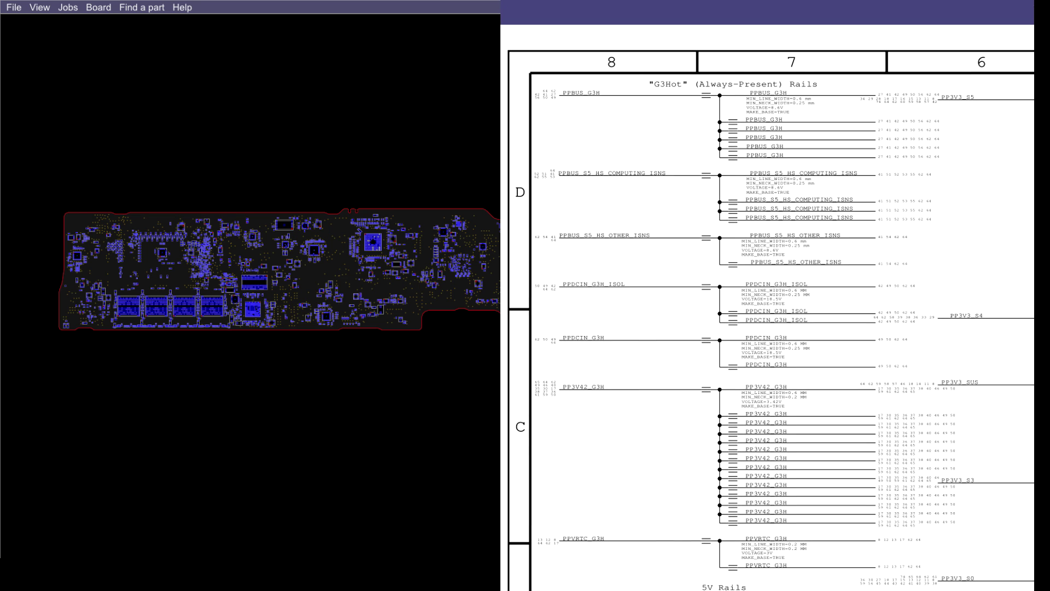
pyautogui.click(903, 149)
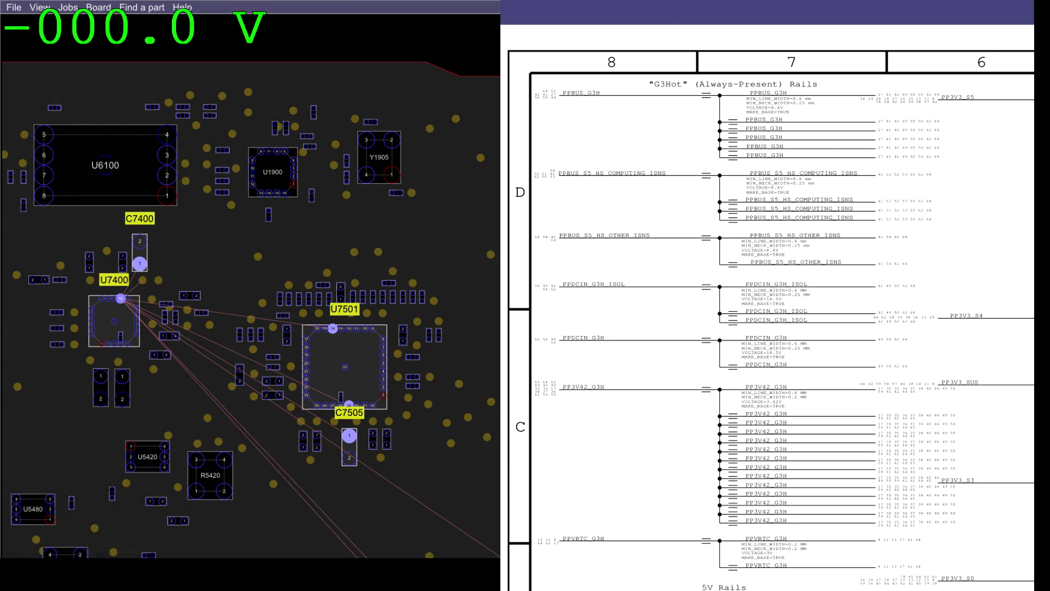
# Zoom out of the board, then back in on U7501 pin 11 and its P5V_S4RS3_FUNC net.
pyautogui.scroll(-10, 251, 308)
pyautogui.scroll(10, 306, 300)
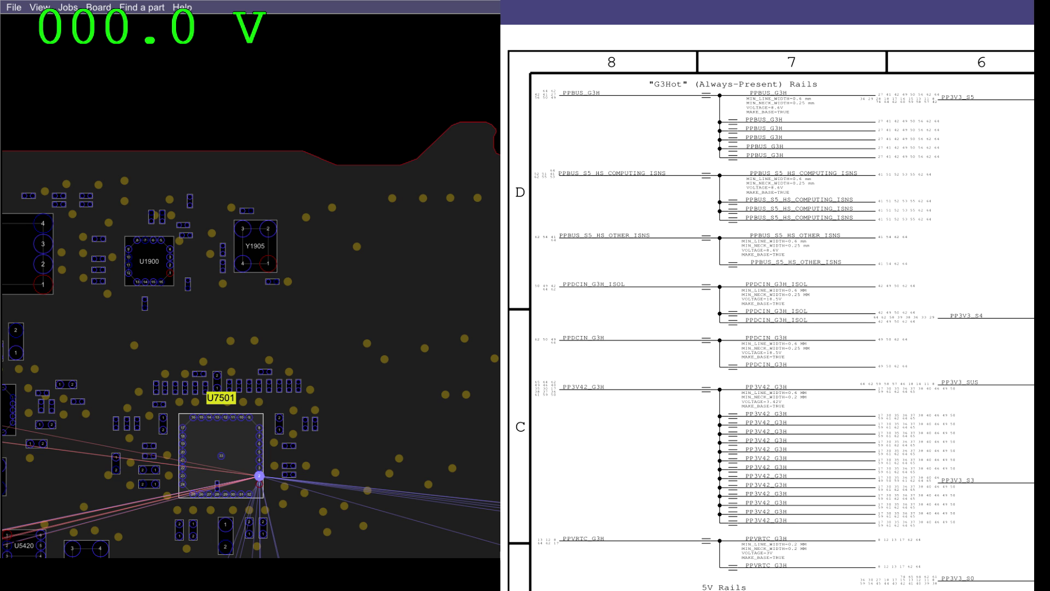
# Search for PP5V_S4RS3 and jump to its next schematic occurrence on the speaker-amp page.
pyautogui.press('x')
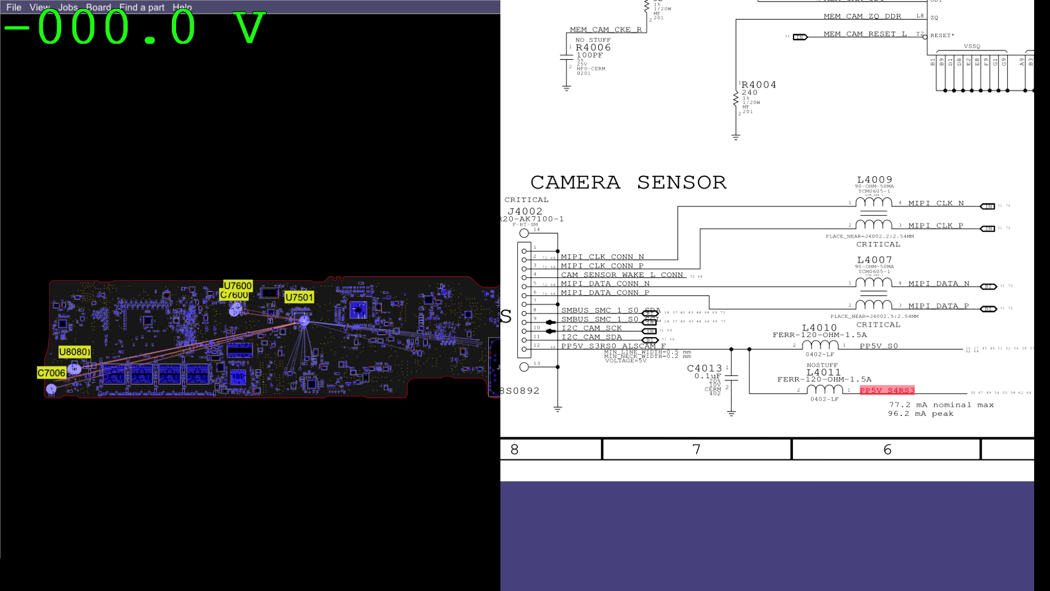
pyautogui.press('F3')
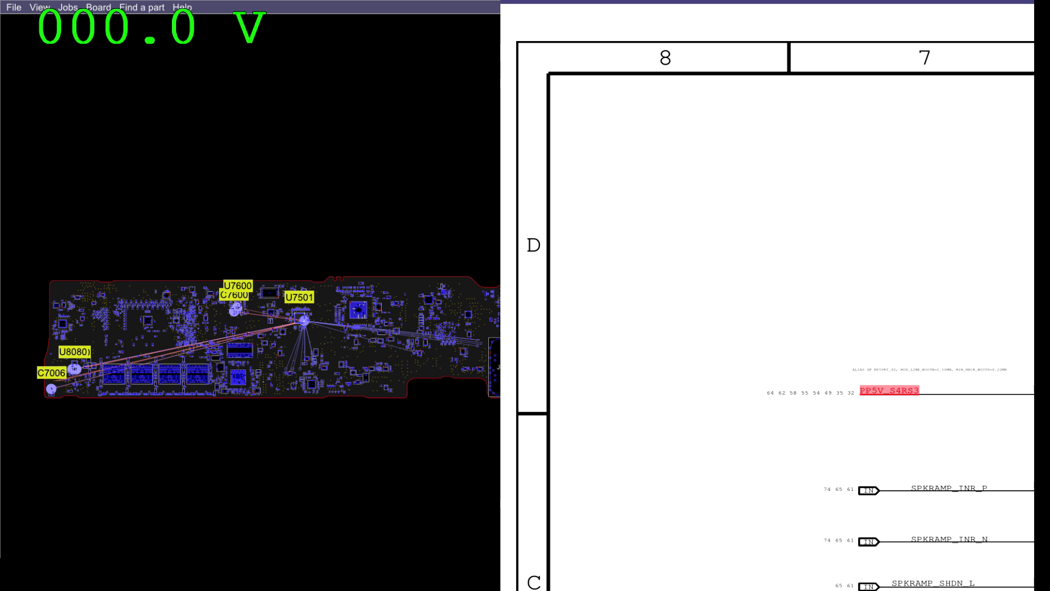
pyautogui.moveTo(663, 527); pyautogui.dragTo(593, 535)
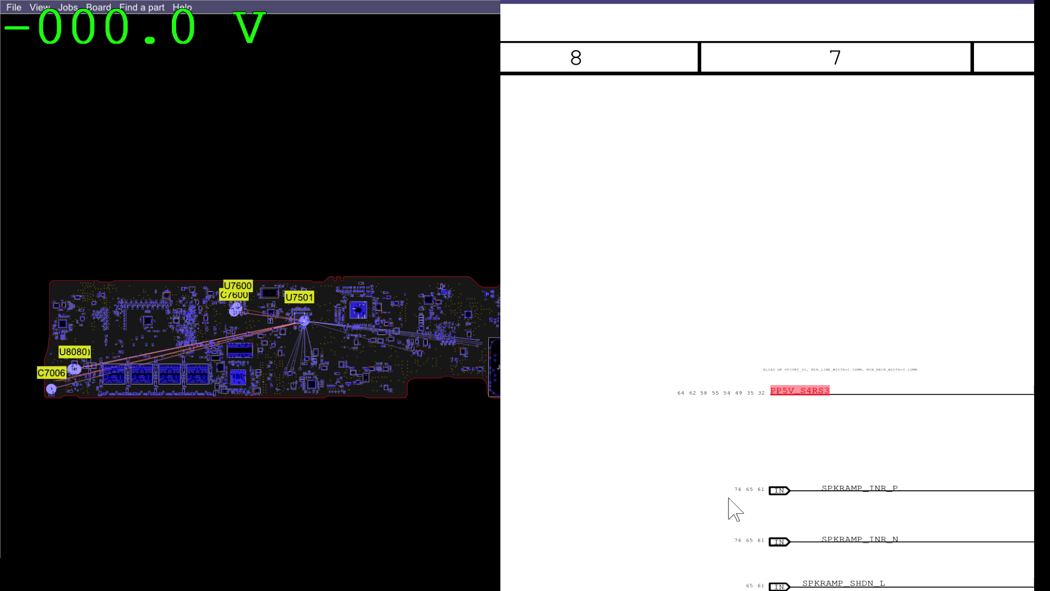
# Bring the U7501 TPS51980A regulator page, where PP5V_S4RS3 feeds V5SW, into view.
pyautogui.scroll(-2, 728, 498)
pyautogui.moveTo(731, 522); pyautogui.dragTo(603, 507)
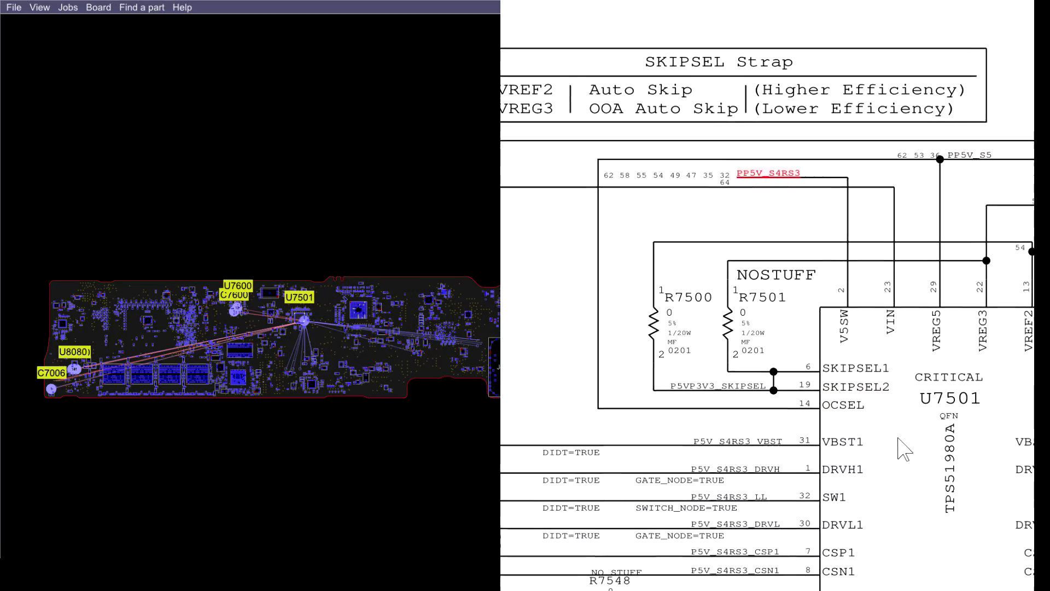
# Zoom into the SKIPSEL strap table and the top of U7501 where PP5V_S4RS3 enters.
pyautogui.scroll(3, 903, 450)
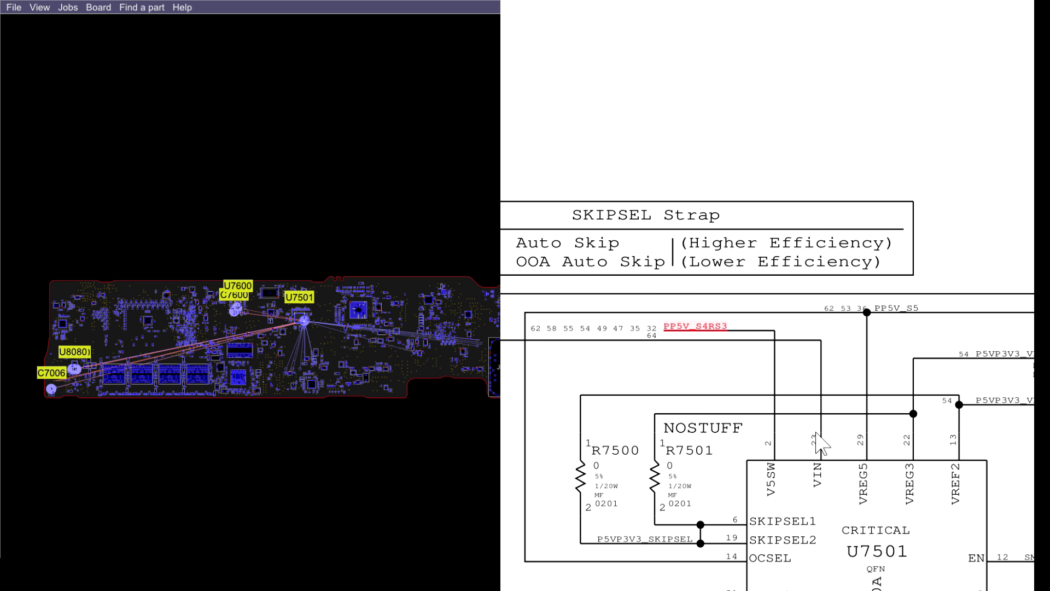
pyautogui.hscroll(1, 816, 434)
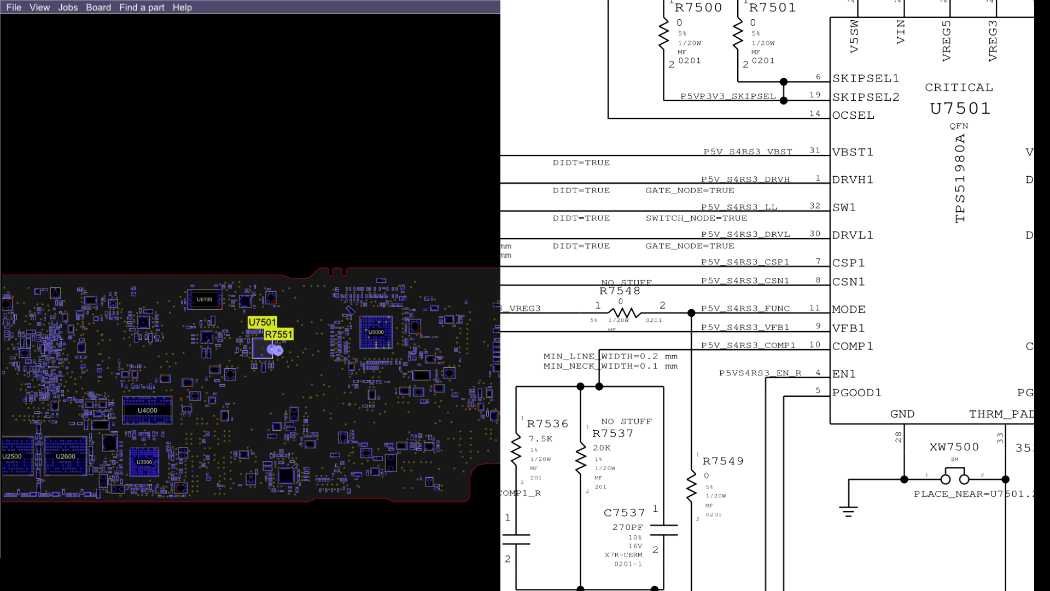
# Trace the P5VS4RS3_EN_D net from R8176 pin 1 on the board.
pyautogui.scroll(6, 277, 347)
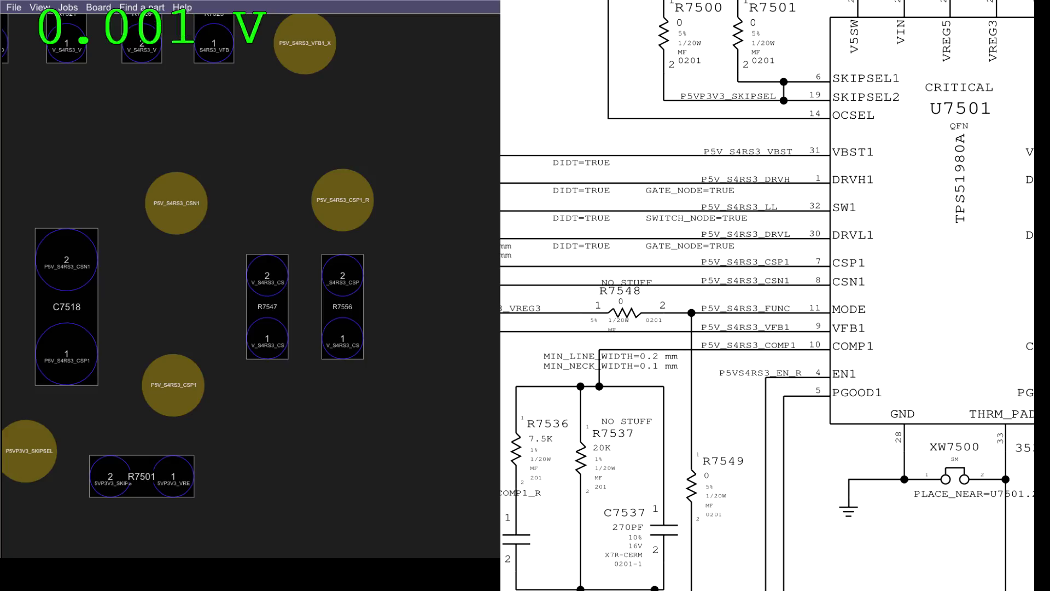
pyautogui.scroll(-2, 853, 462)
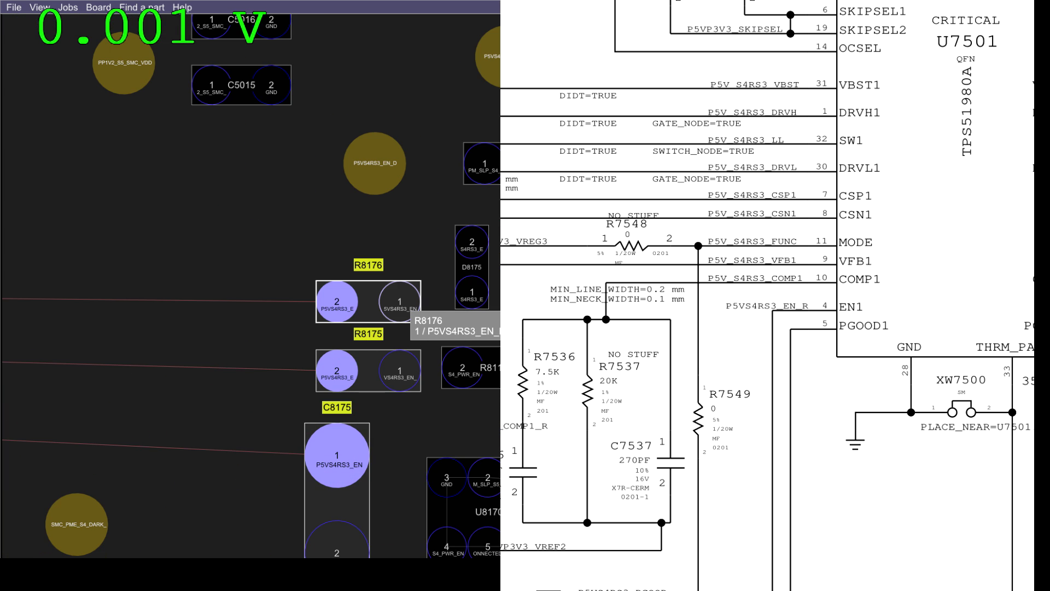
pyautogui.click(405, 305)
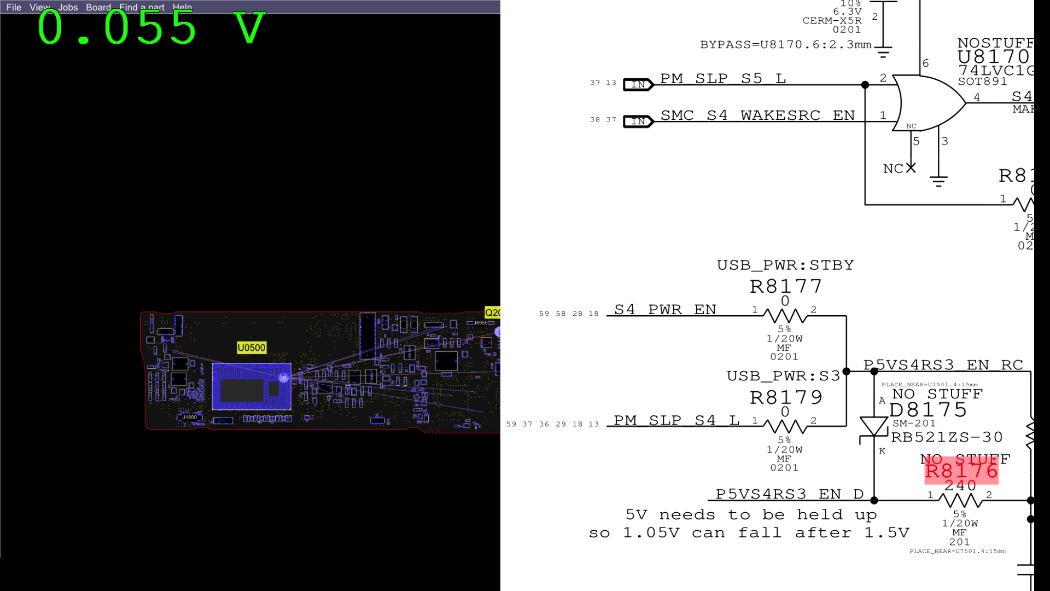
# Jump to the PM_SLP_S4_L match at pin AJ6 on U0500's power management page.
pyautogui.scroll(5, 283, 378)
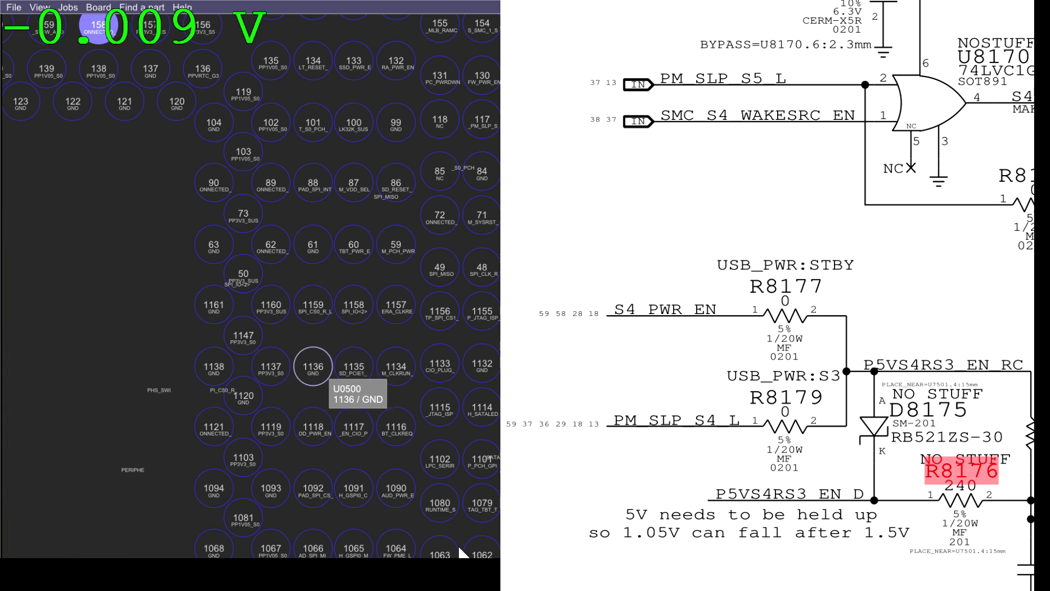
pyautogui.scroll(-3, 434, 426)
pyautogui.scroll(2, 371, 335)
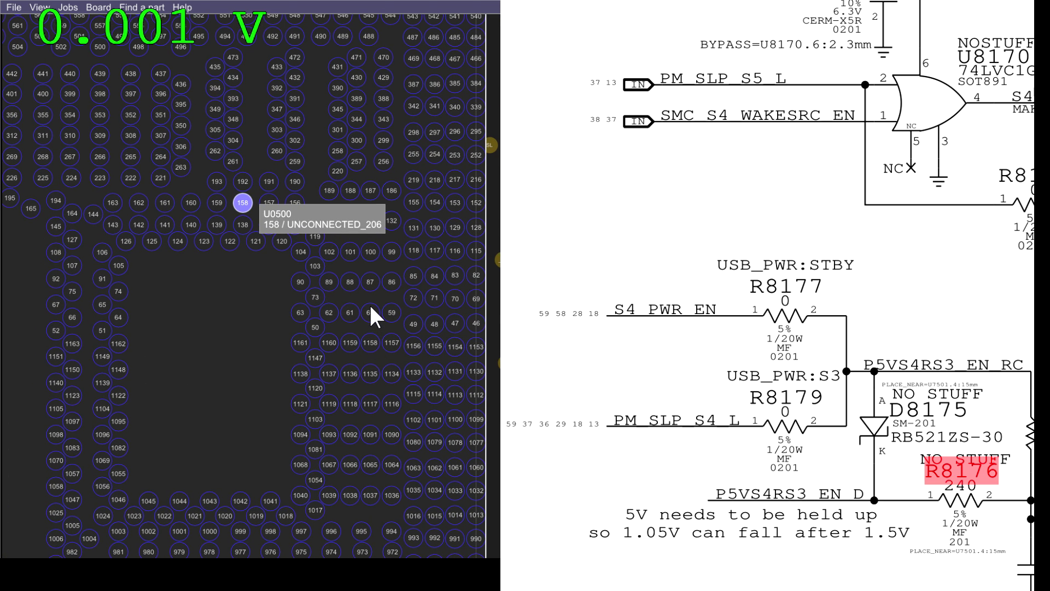
pyautogui.scroll(-3, 389, 330)
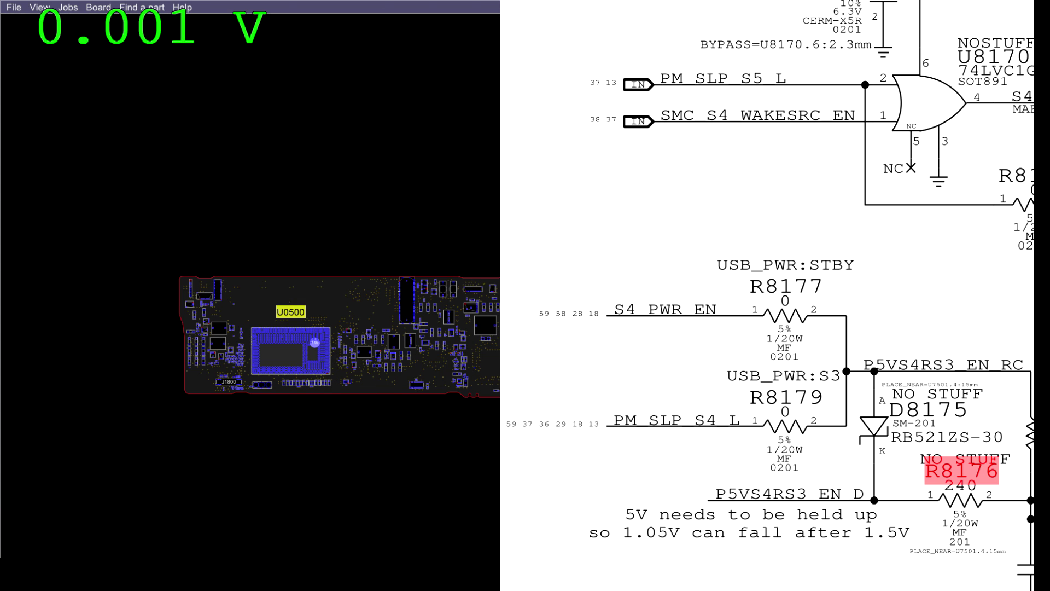
pyautogui.scroll(6, 490, 492)
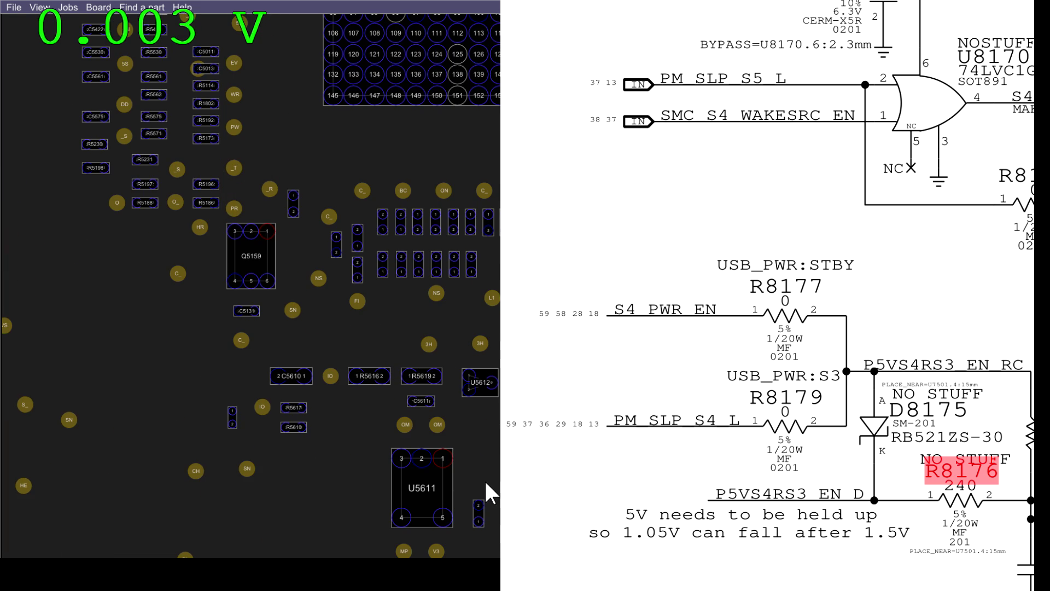
pyautogui.moveTo(490, 492); pyautogui.dragTo(284, 541)
pyautogui.scroll(-5, 285, 542)
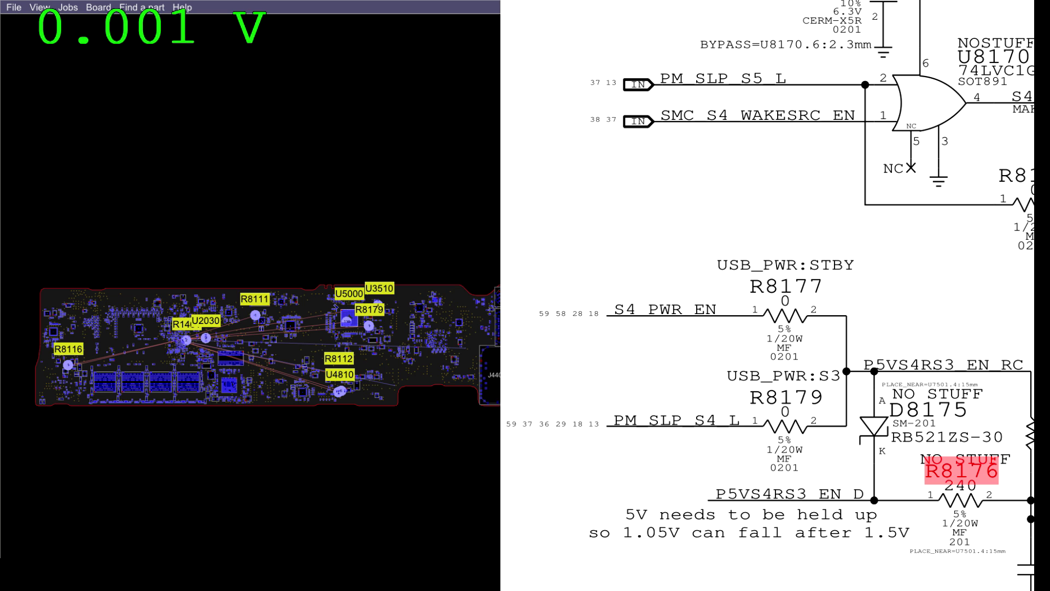
pyautogui.scroll(8, 226, 383)
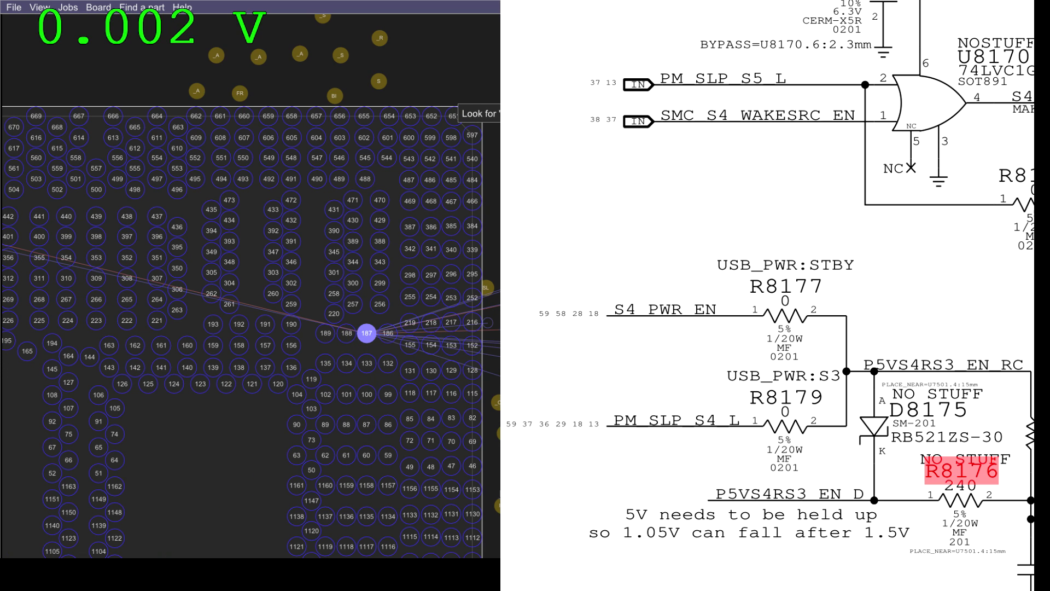
pyautogui.press('Return')
pyautogui.press('Return')
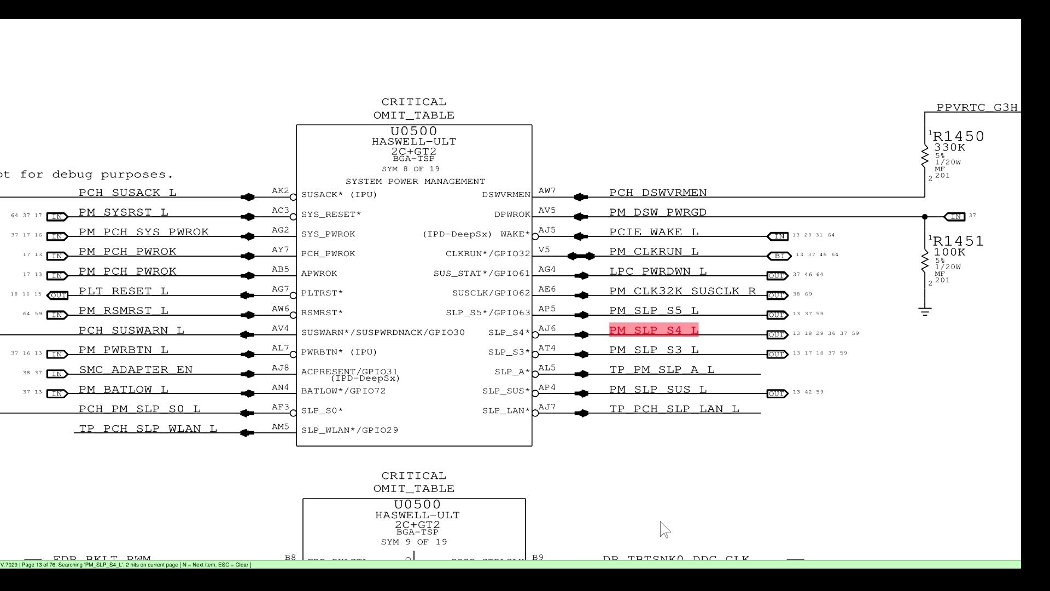
pyautogui.moveTo(559, 464); pyautogui.dragTo(660, 484)
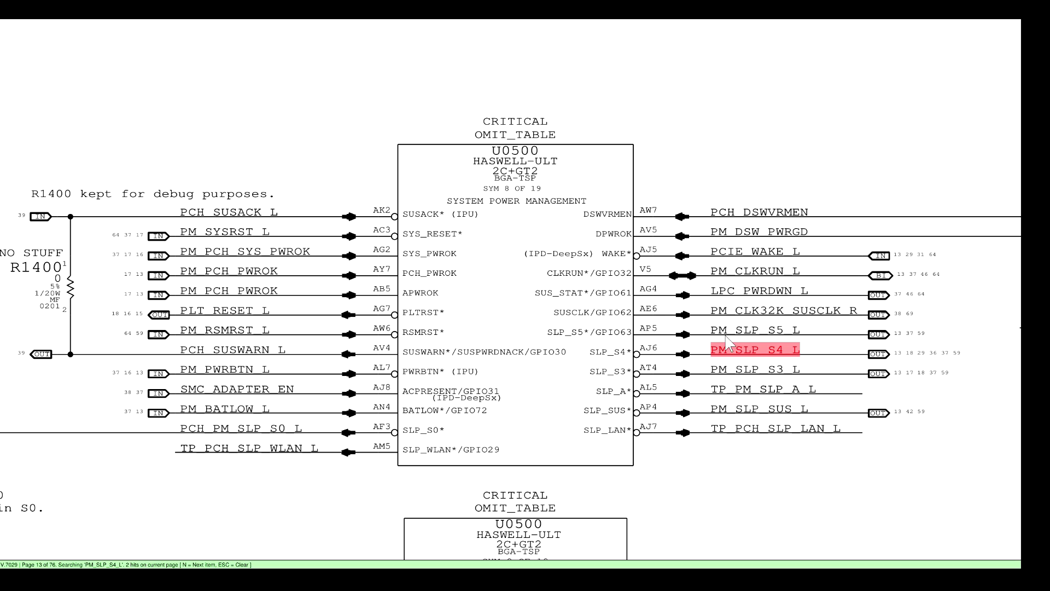
pyautogui.moveTo(705, 387); pyautogui.dragTo(637, 366)
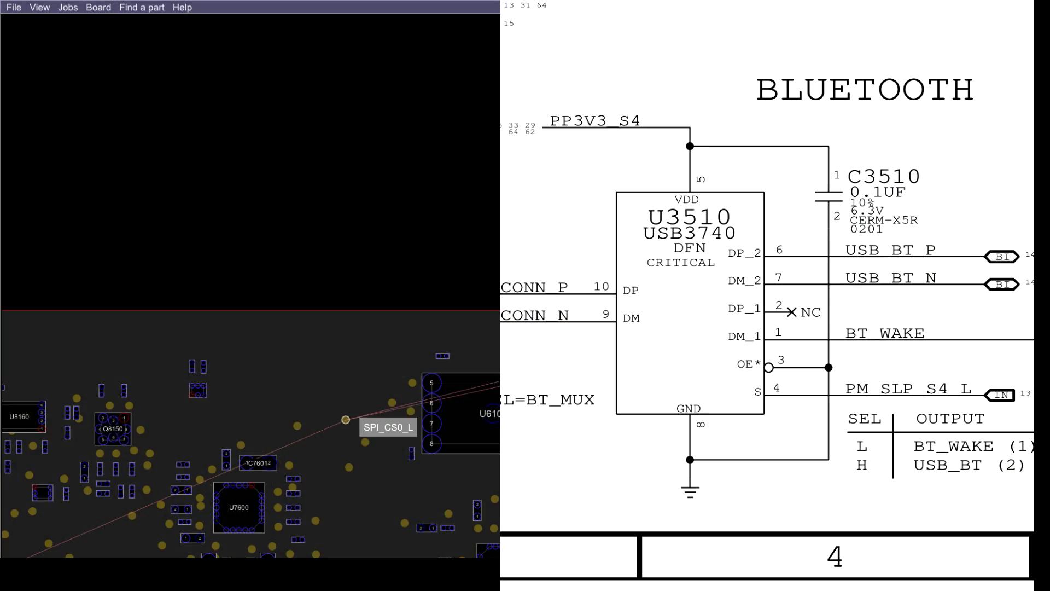
# Zoom in on R6125/R6120 and trace the R6120 pin nets toward U6100.
pyautogui.scroll(6, 471, 382)
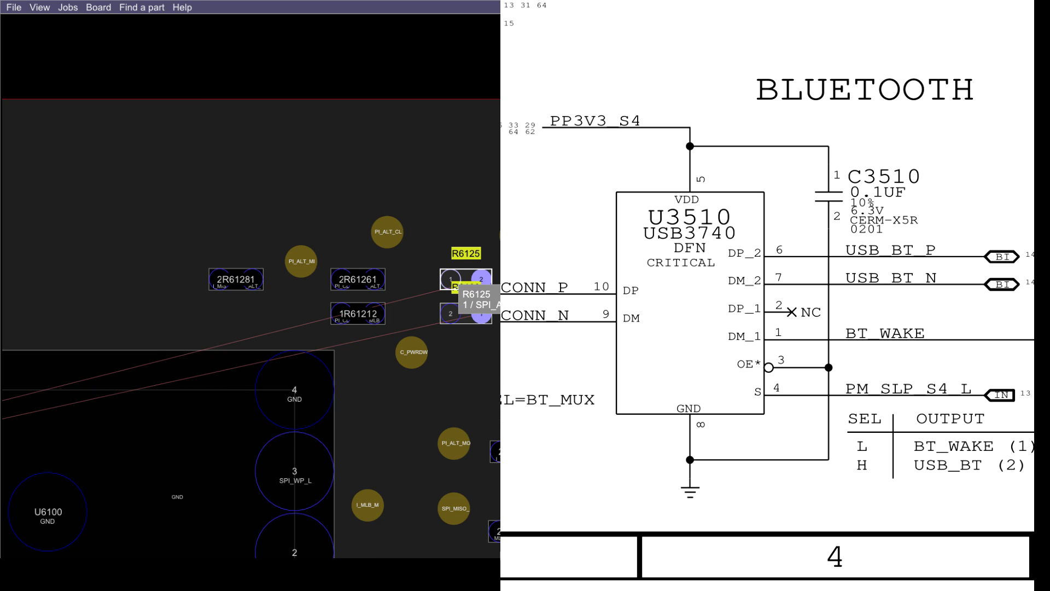
pyautogui.click(450, 279)
pyautogui.click(450, 313)
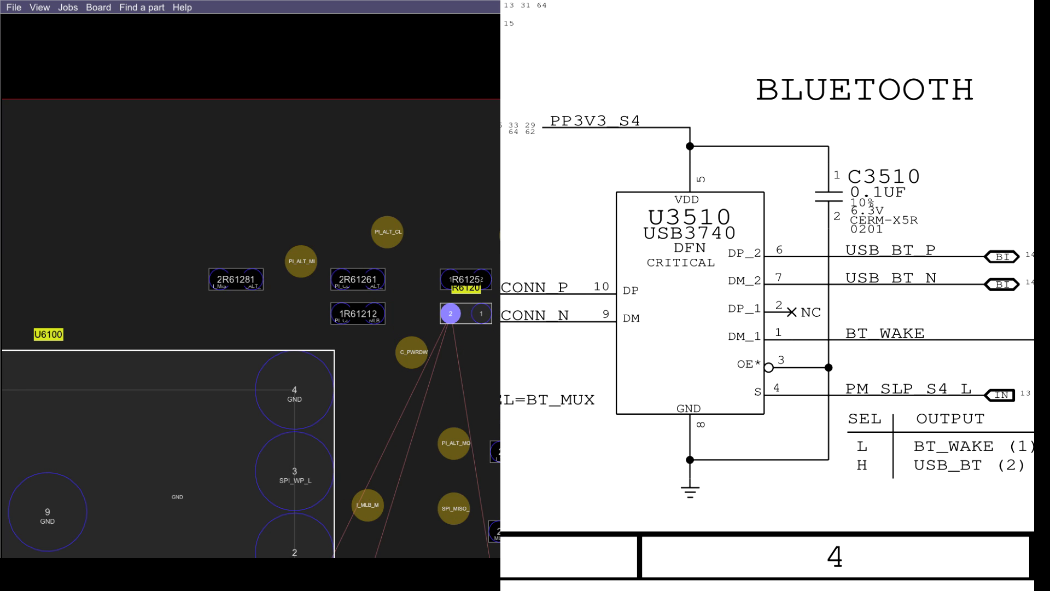
pyautogui.click(481, 313)
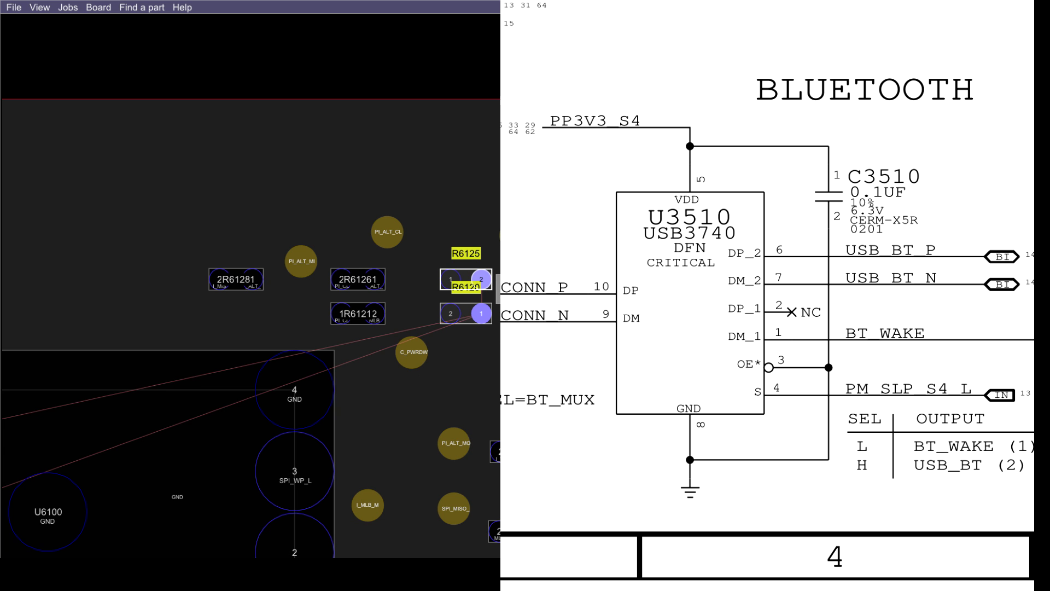
# Follow the same net to resistor R6110, then to its pin on U0500.
pyautogui.scroll(-3, 386, 515)
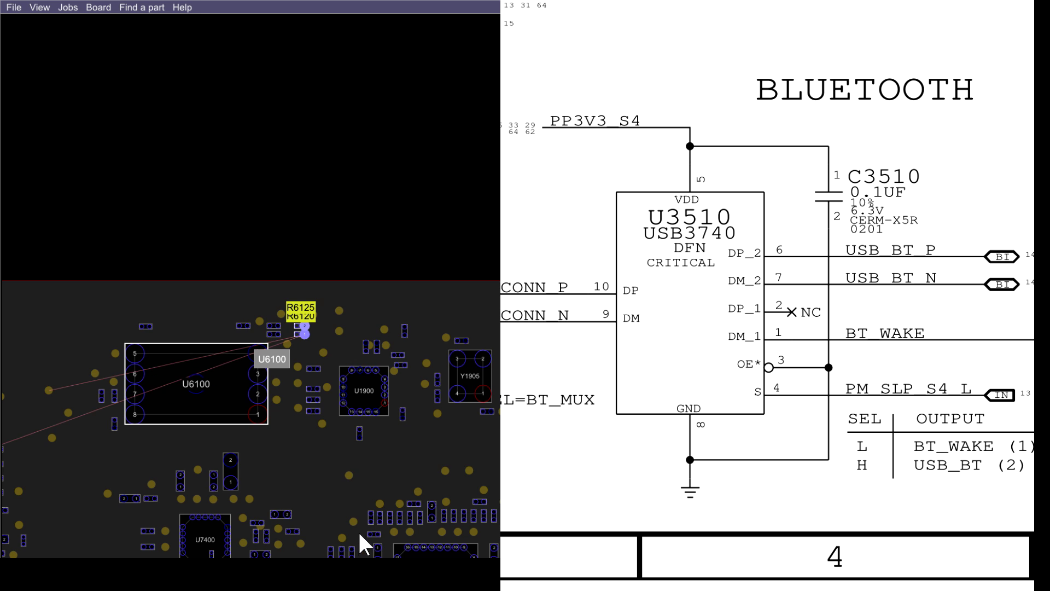
pyautogui.press('Down')
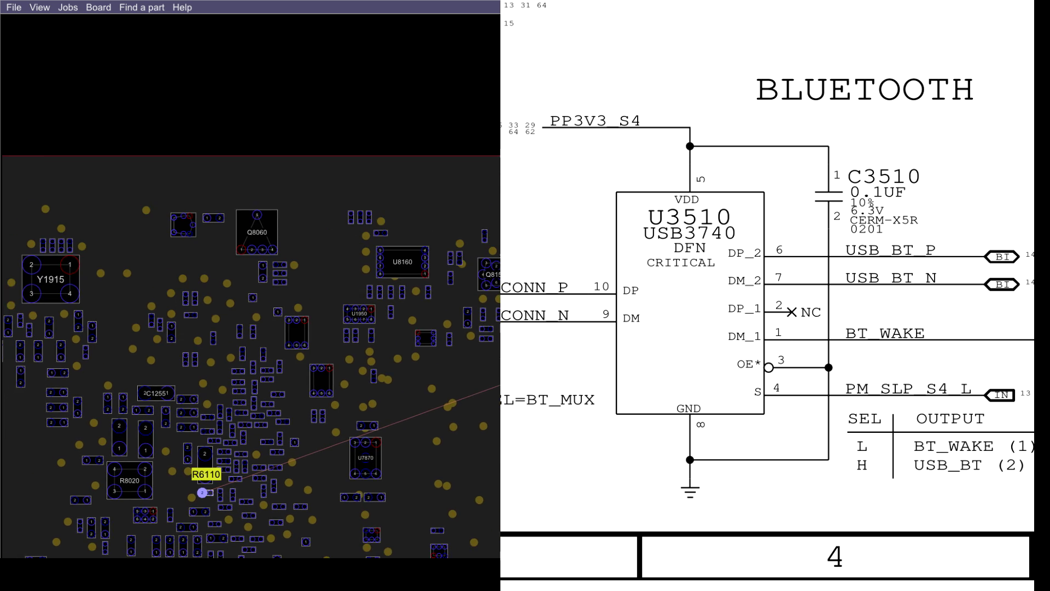
pyautogui.scroll(5, 221, 461)
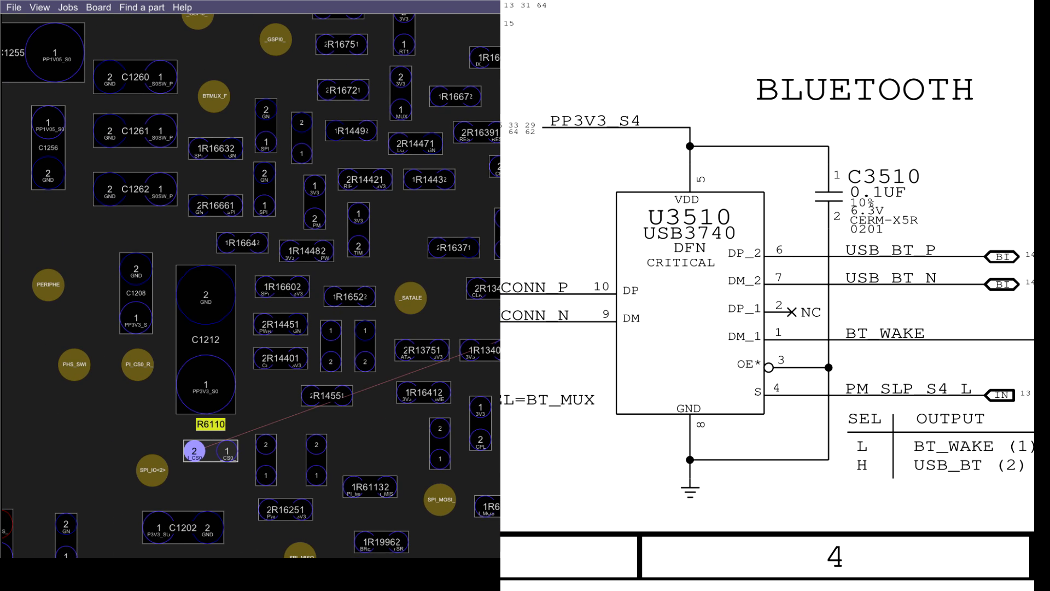
pyautogui.scroll(-5, 234, 453)
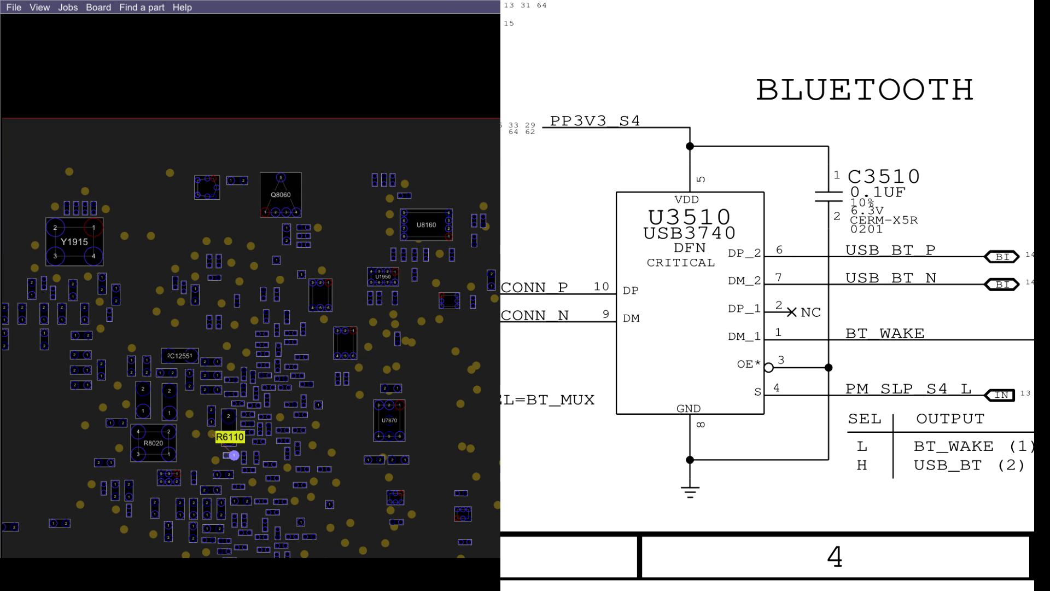
pyautogui.press('space')
pyautogui.press('Down')
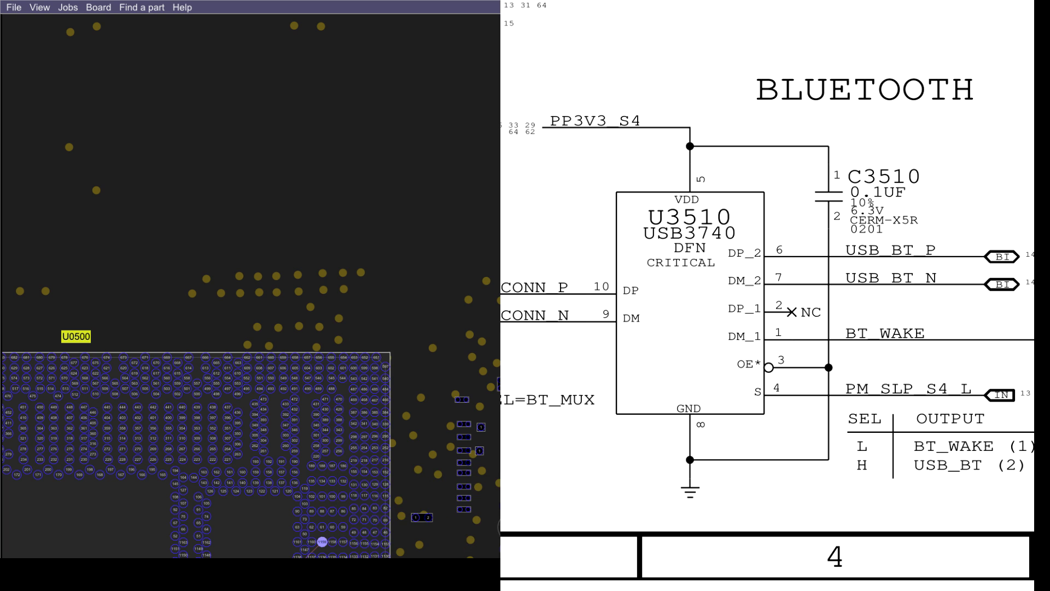